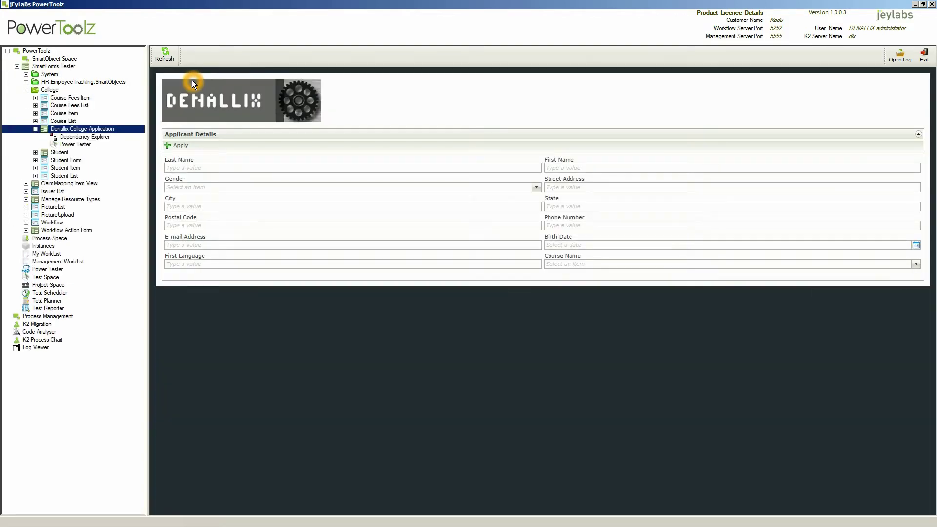
Review the form's dependent views and approval process, then open its Power Tester.
{"action": "left_click", "coordinate": [81, 138]}
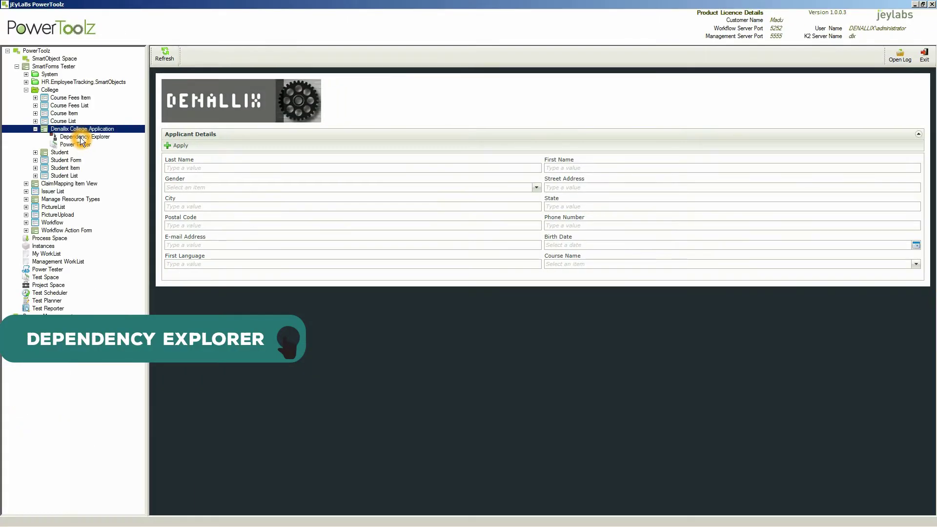
{"action": "left_click", "coordinate": [80, 138]}
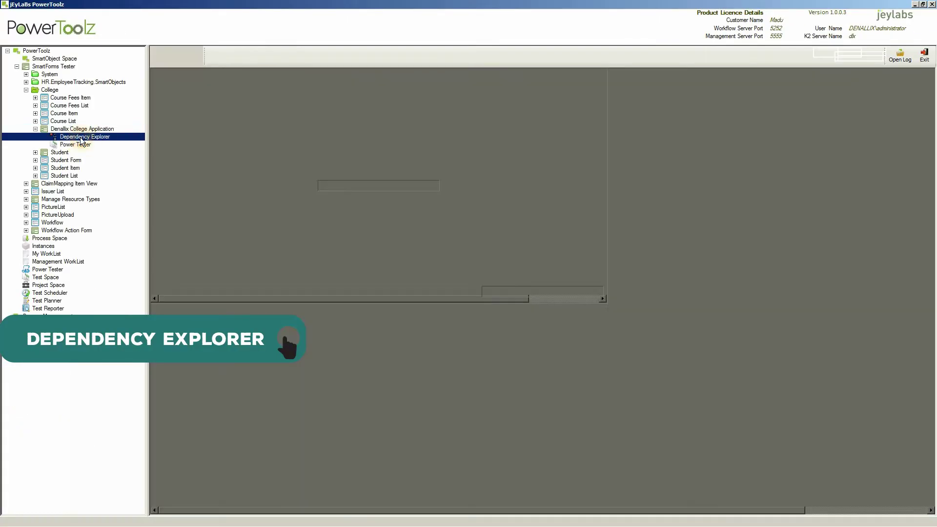
{"action": "left_click", "coordinate": [196, 93]}
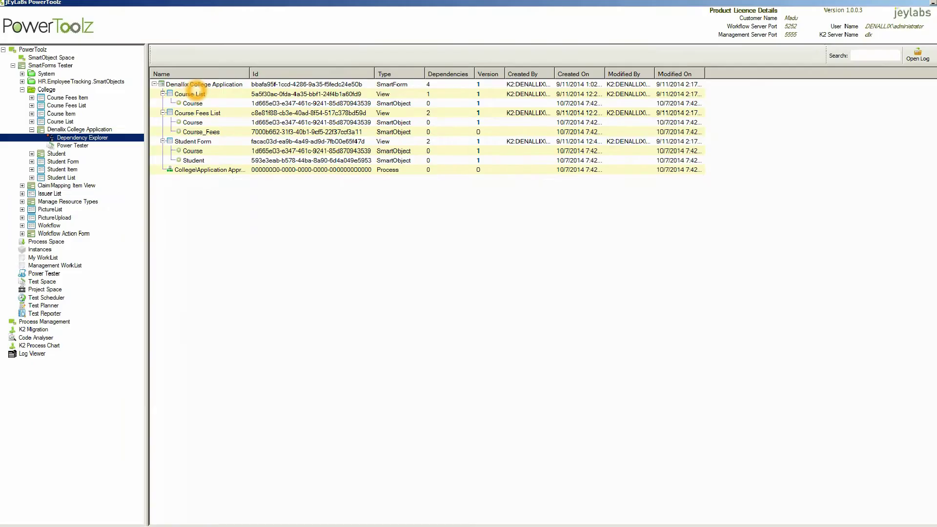
{"action": "left_click", "coordinate": [176, 97]}
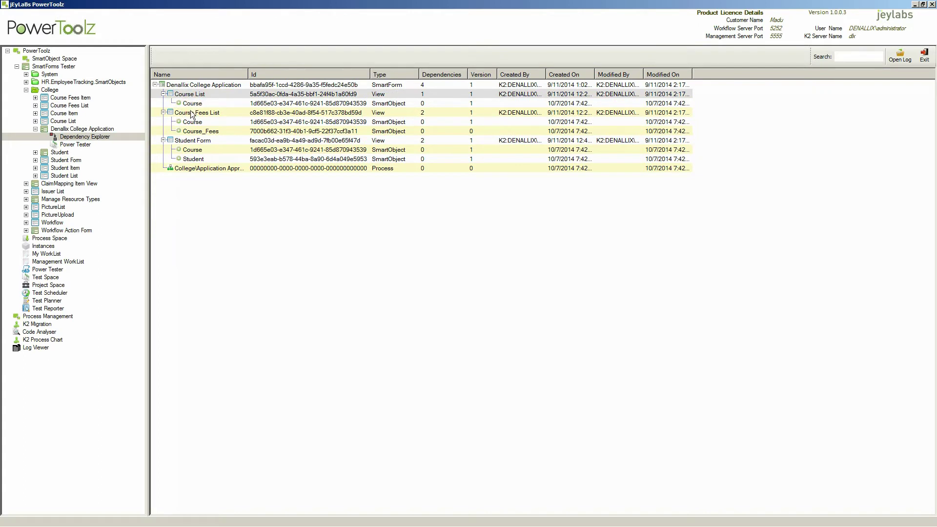
{"action": "left_click", "coordinate": [191, 114]}
{"action": "left_click", "coordinate": [188, 142]}
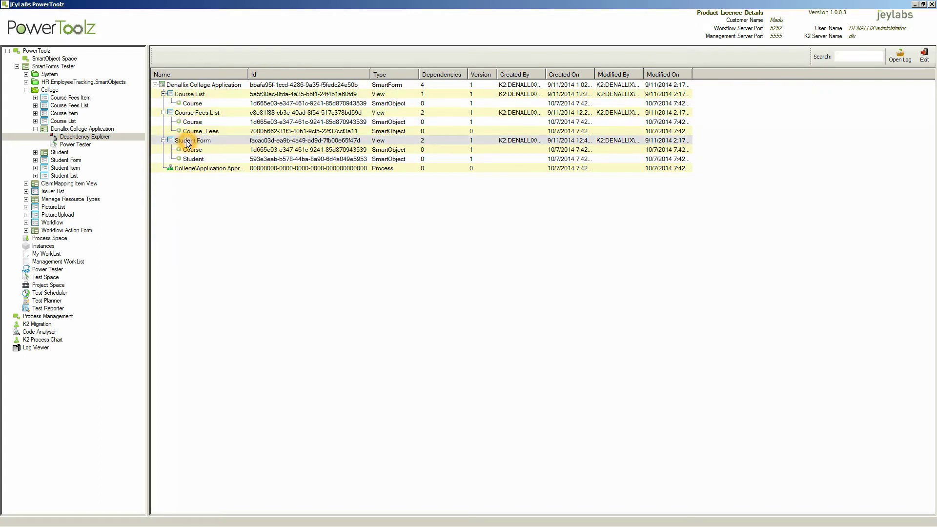
{"action": "left_click", "coordinate": [191, 168]}
{"action": "left_click", "coordinate": [191, 86]}
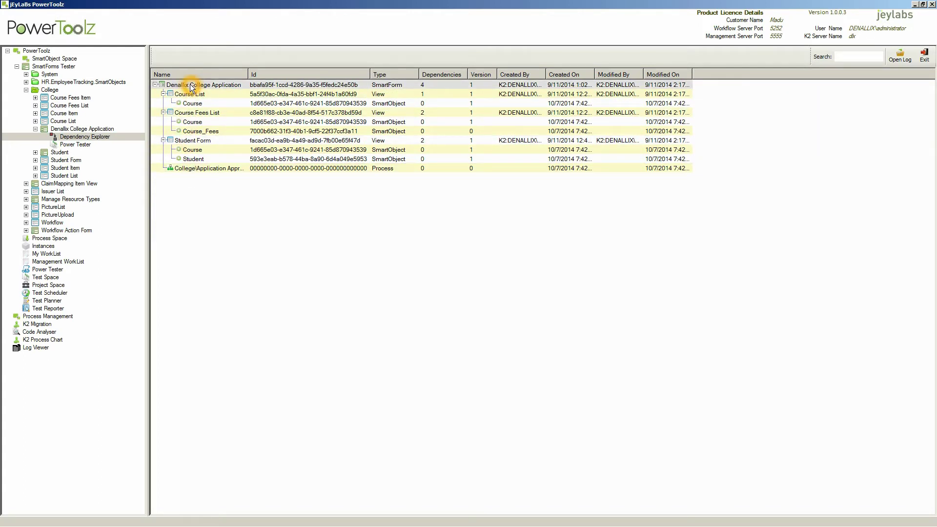
{"action": "left_click", "coordinate": [77, 146]}
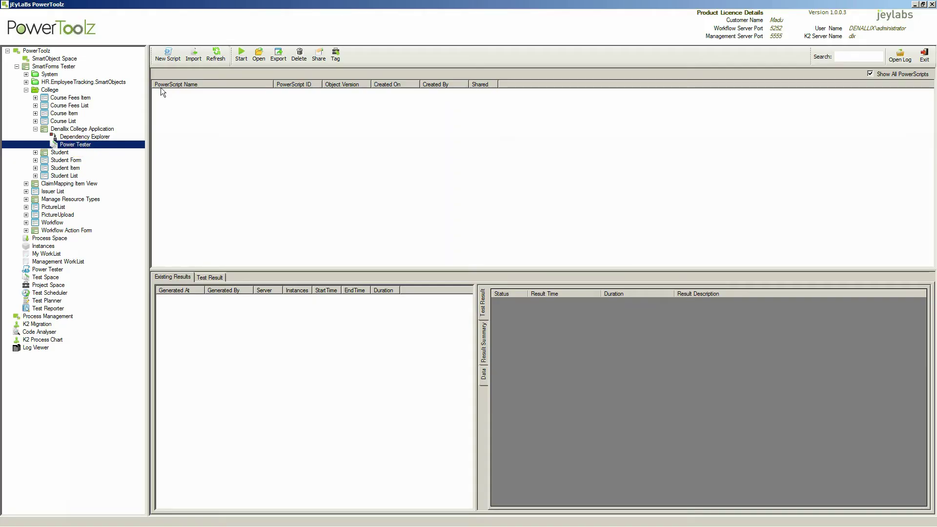
Create a new PowerScript and load the live Denallix College Application form into the builder.
{"action": "left_click", "coordinate": [166, 59]}
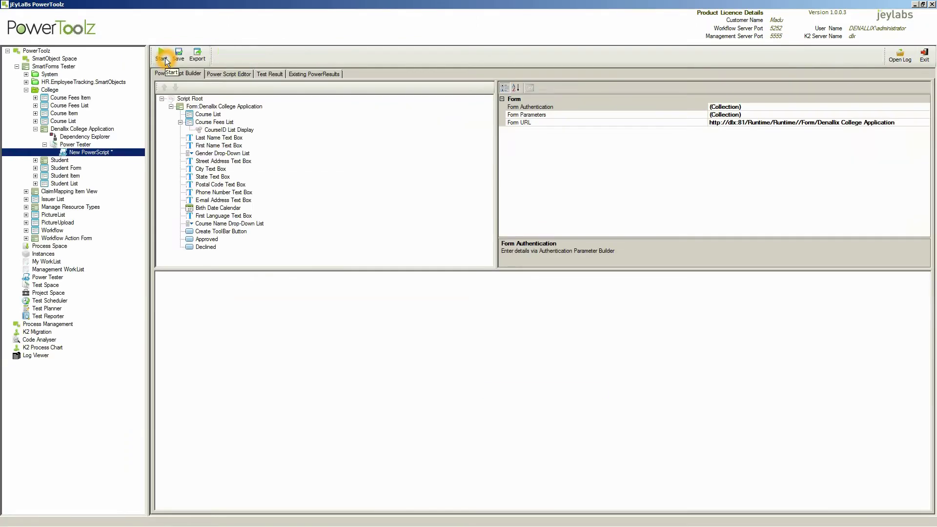
{"action": "left_click", "coordinate": [166, 61]}
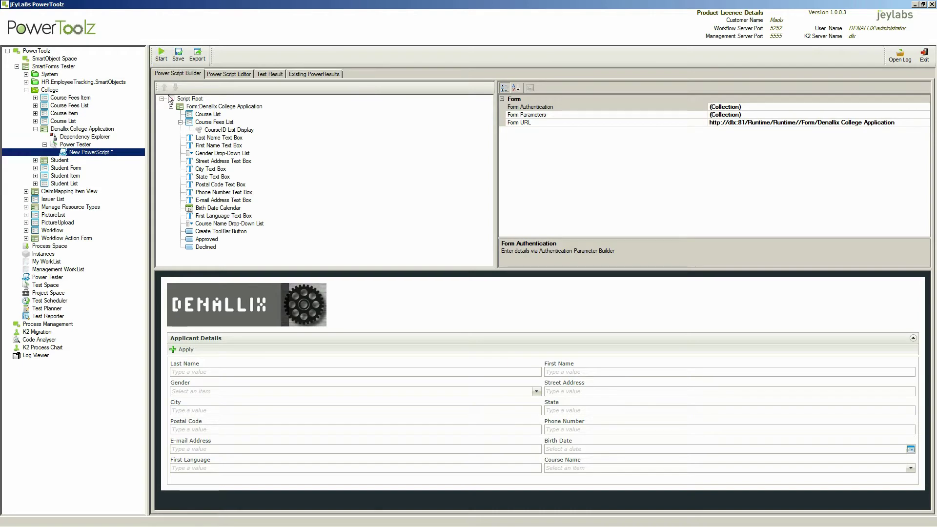
{"action": "left_click", "coordinate": [197, 372]}
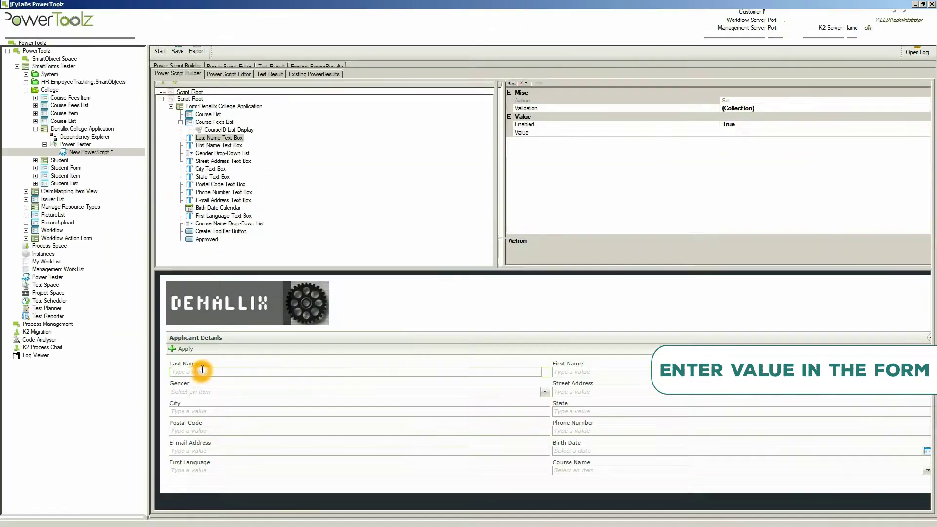
Enter the applicant's last and first names on the form and check the recorded values.
{"action": "left_click", "coordinate": [202, 369]}
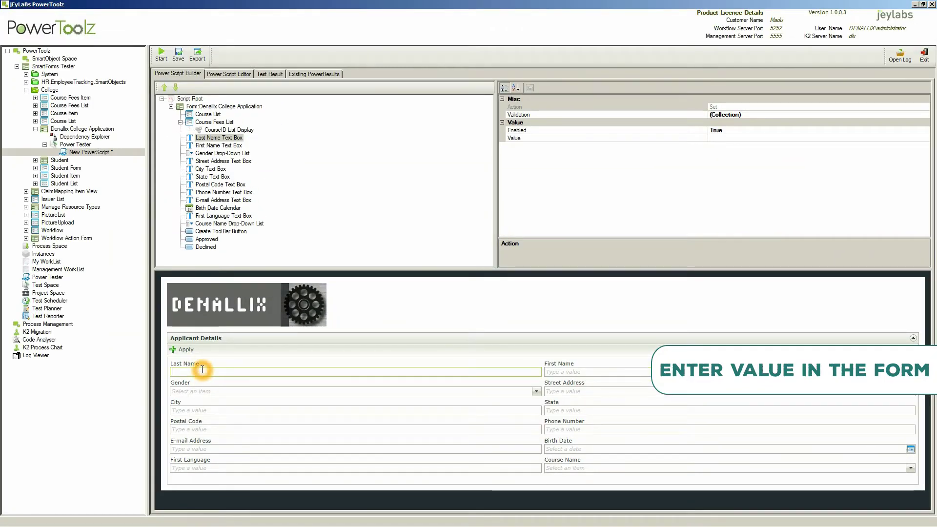
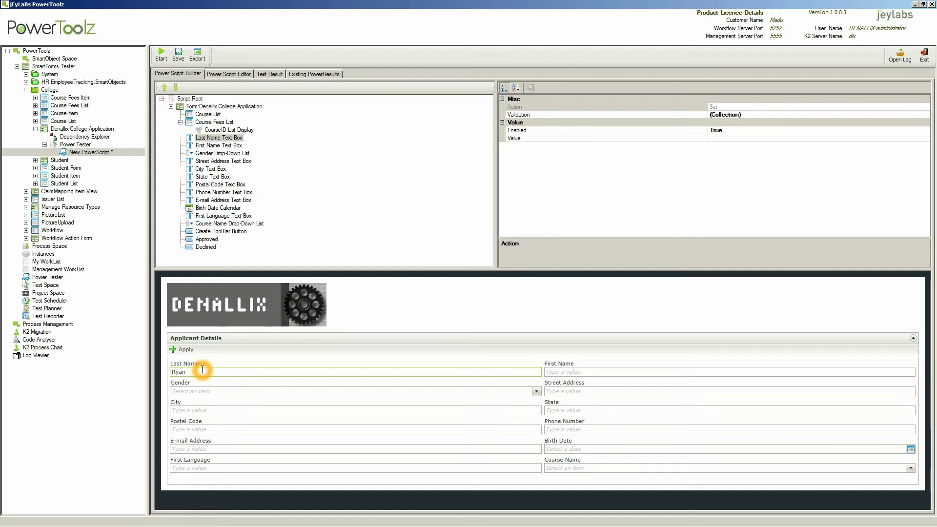
{"action": "left_click", "coordinate": [222, 139]}
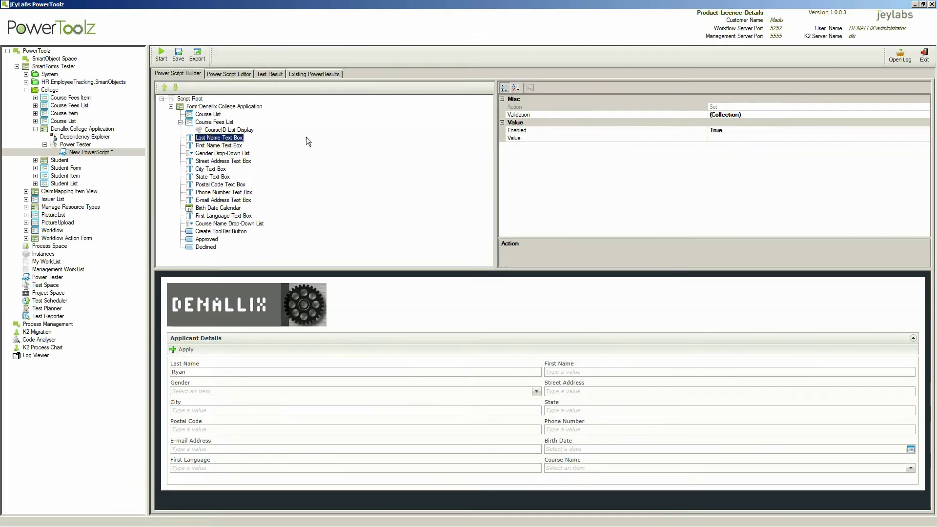
{"action": "left_click", "coordinate": [770, 137]}
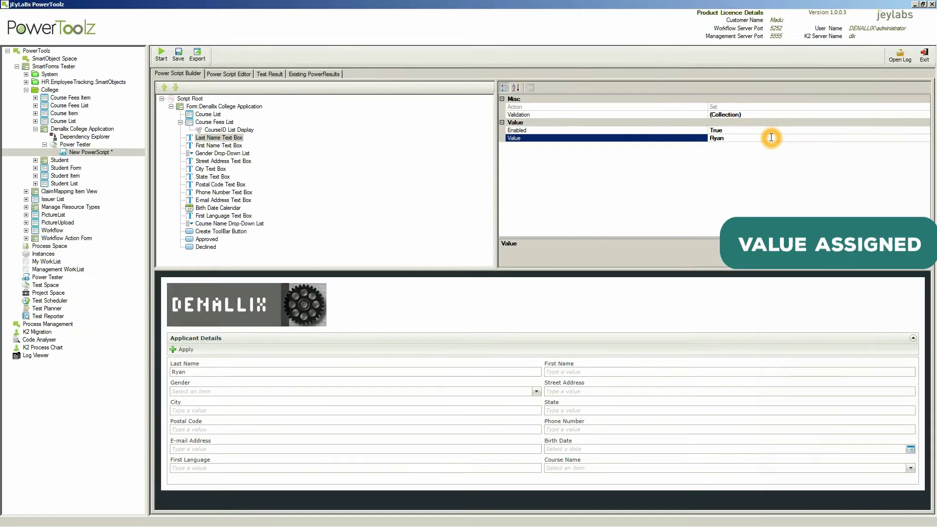
{"action": "left_click", "coordinate": [570, 371]}
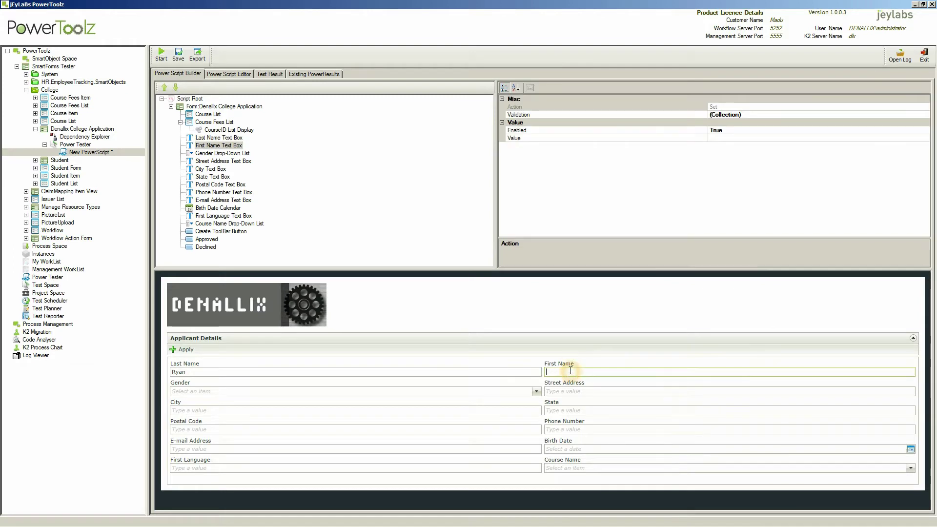
Set the Gender drop-down control's recorded value to Female.
{"action": "left_click", "coordinate": [178, 390]}
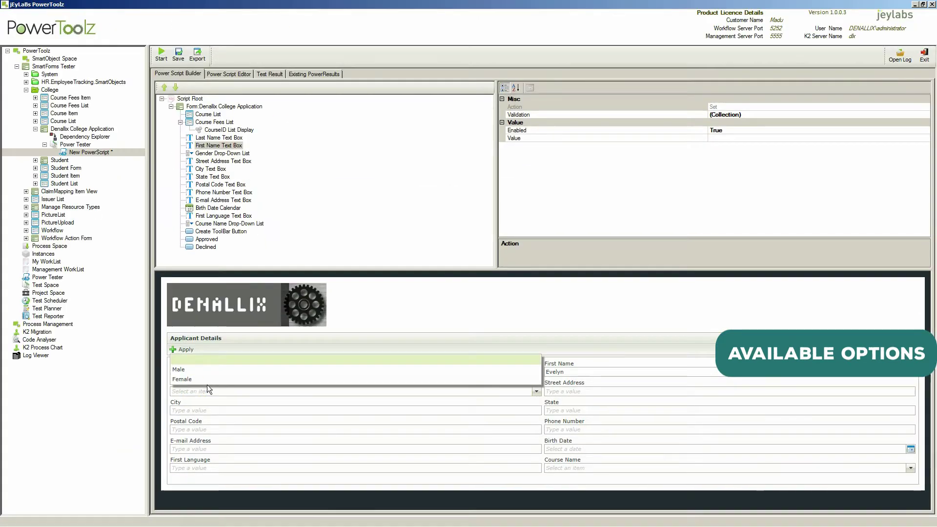
{"action": "left_click", "coordinate": [717, 138]}
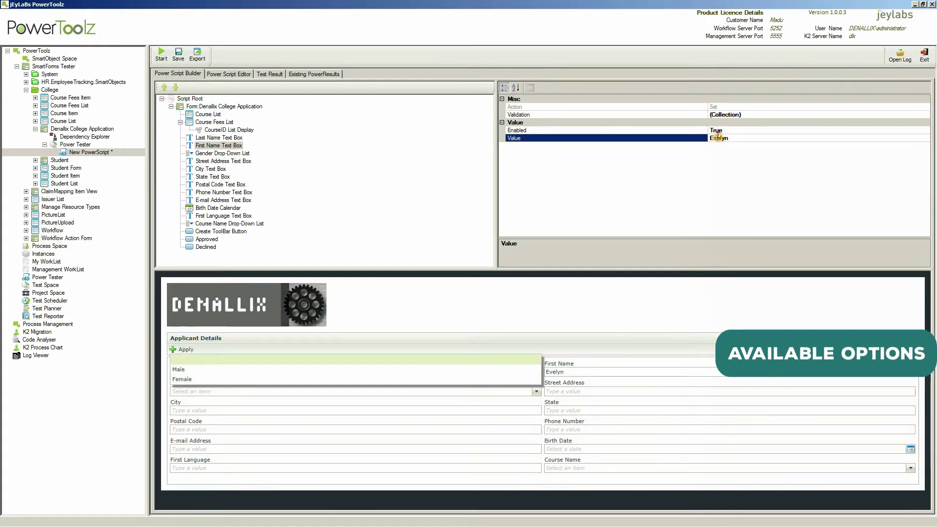
{"action": "left_click", "coordinate": [210, 153]}
{"action": "left_click", "coordinate": [722, 138]}
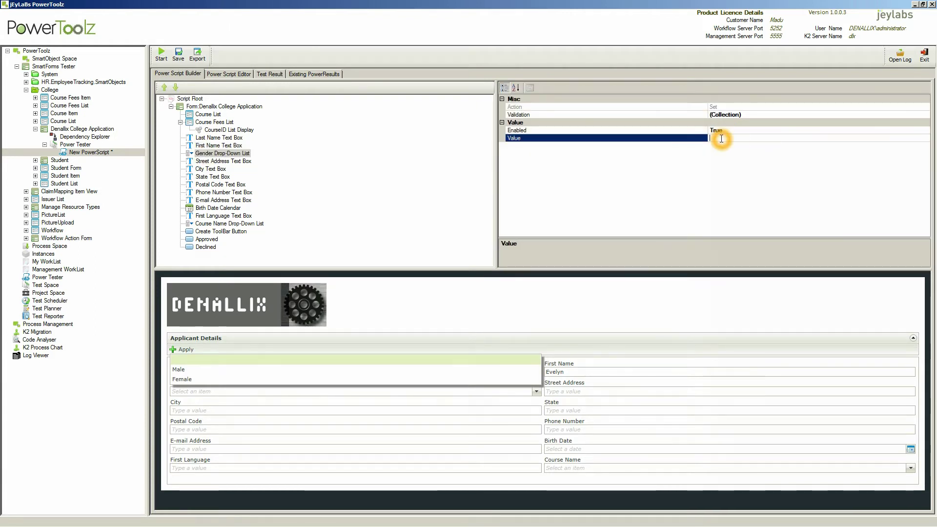
{"action": "left_click", "coordinate": [747, 139]}
{"action": "type", "text": "Female"}
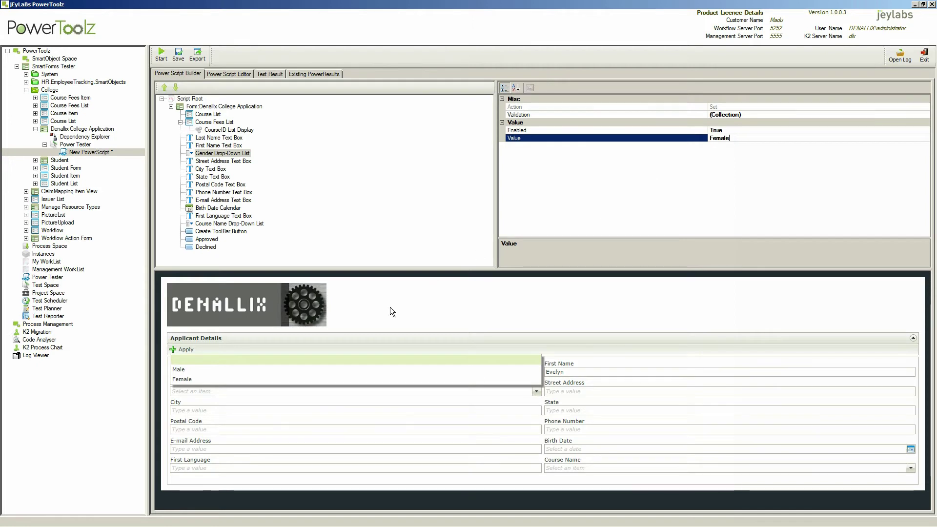
{"action": "left_click", "coordinate": [207, 400]}
{"action": "left_click", "coordinate": [575, 392]}
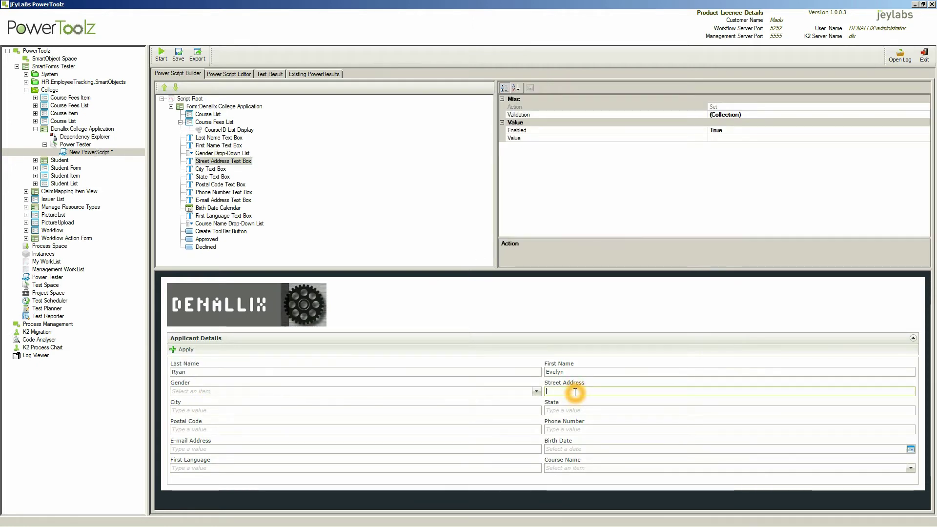
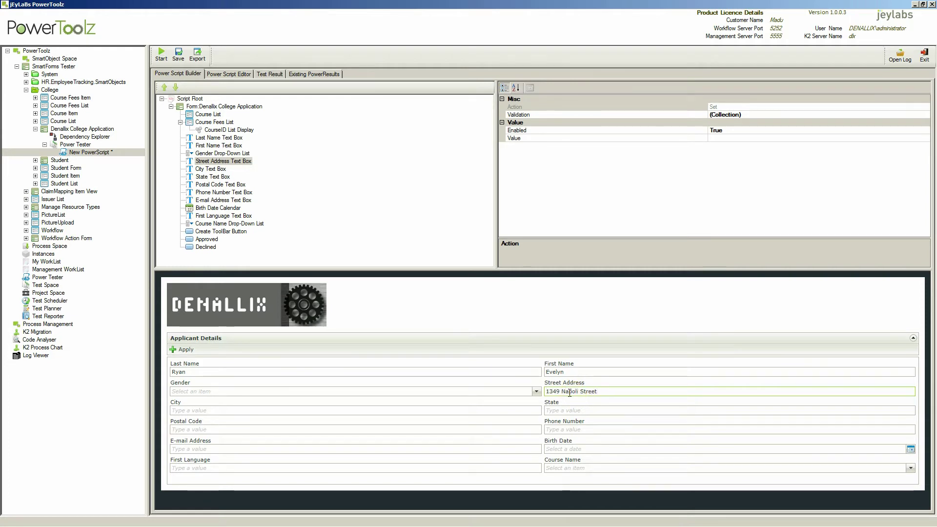
Fill in the applicant's street address, city, state, postal code and phone number.
{"action": "left_click", "coordinate": [188, 410]}
{"action": "type", "text": "Oceanside"}
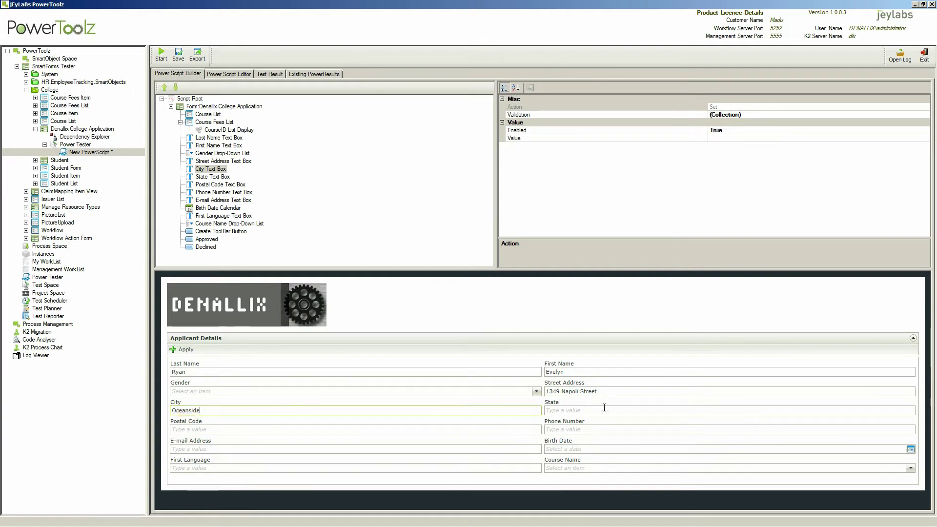
{"action": "left_click", "coordinate": [590, 408]}
{"action": "left_click", "coordinate": [629, 414]}
{"action": "type", "text": "California"}
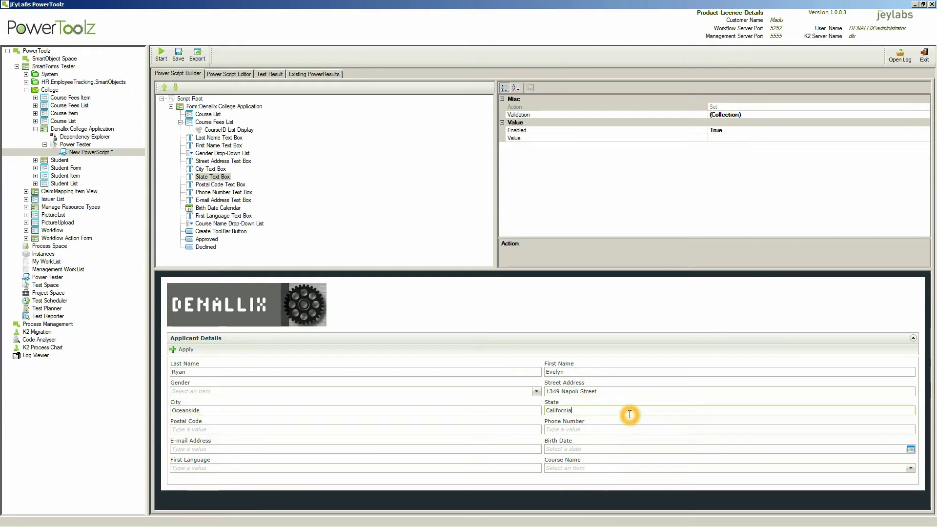
{"action": "left_click", "coordinate": [209, 430]}
{"action": "type", "text": "92056"}
{"action": "left_click", "coordinate": [597, 430]}
{"action": "type", "text": "77688994"}
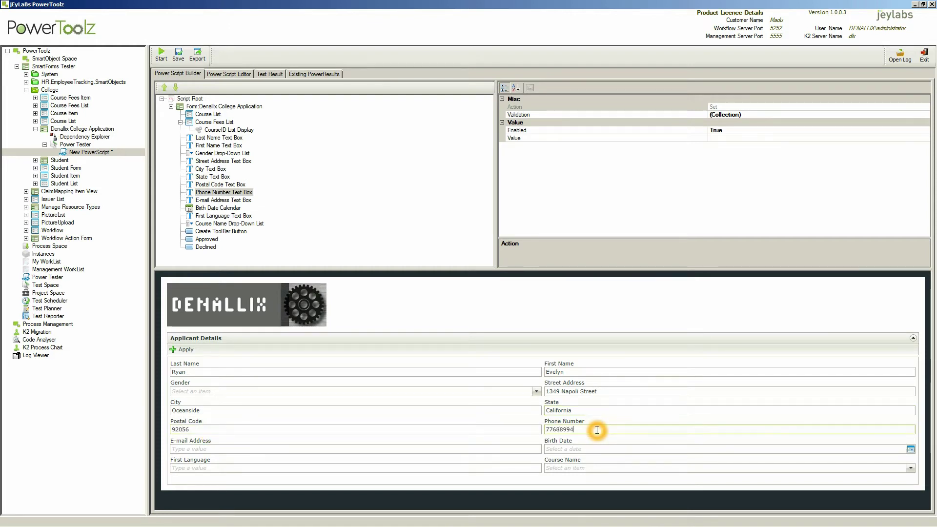
Enter the applicant's e-mail address, pick a birth date and set First Language to English.
{"action": "left_click", "coordinate": [212, 447]}
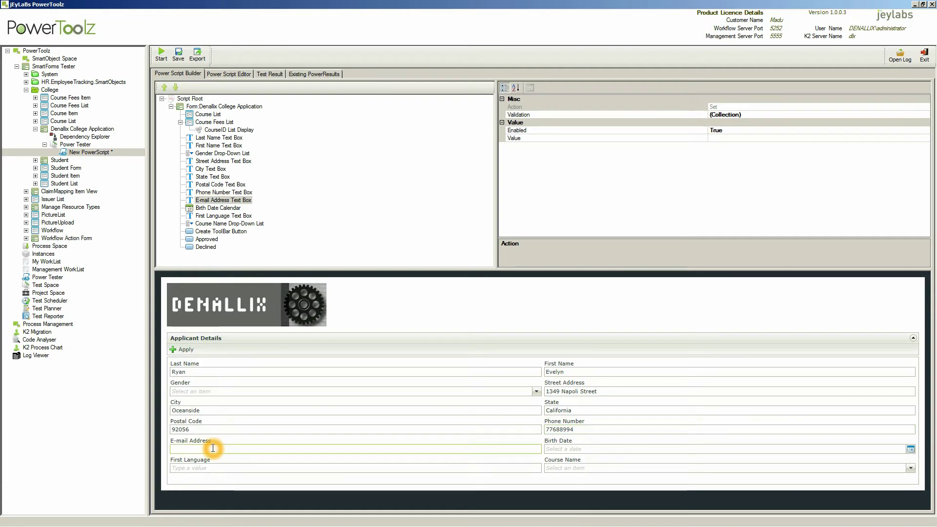
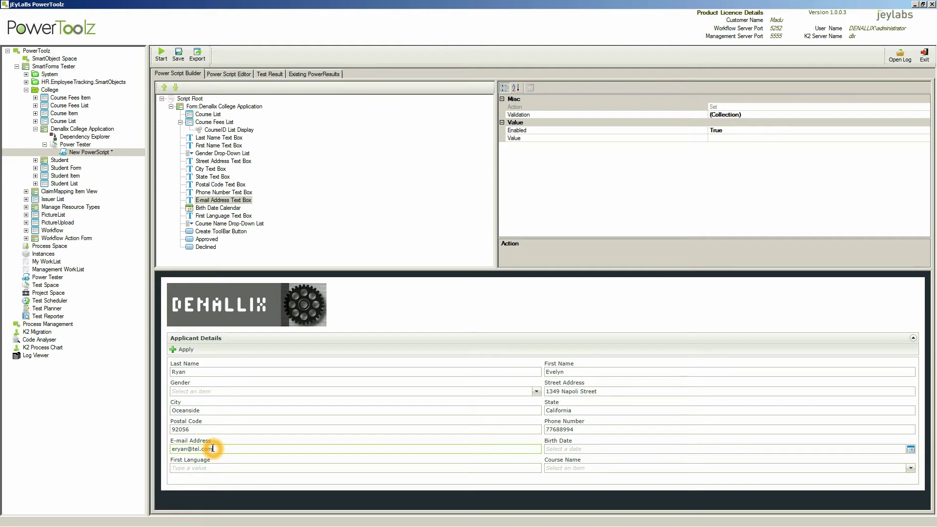
{"action": "left_click", "coordinate": [910, 449]}
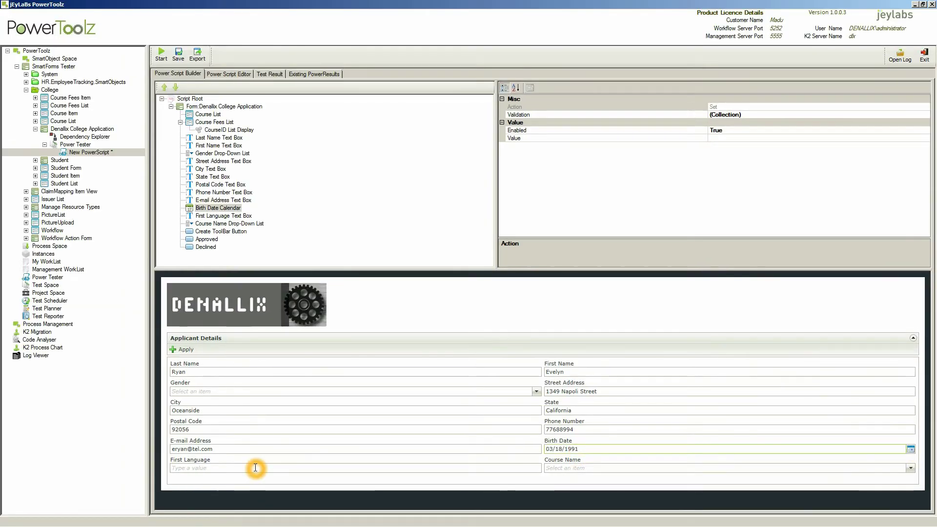
{"action": "left_click", "coordinate": [255, 467]}
{"action": "type", "text": "English"}
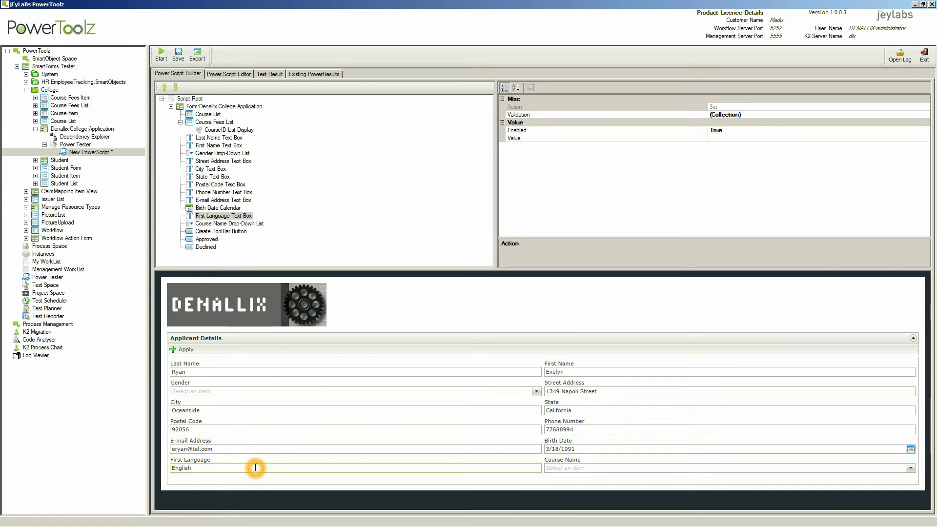
Set the Course Name step's recorded value to Bookkeeping.
{"action": "left_click", "coordinate": [911, 468]}
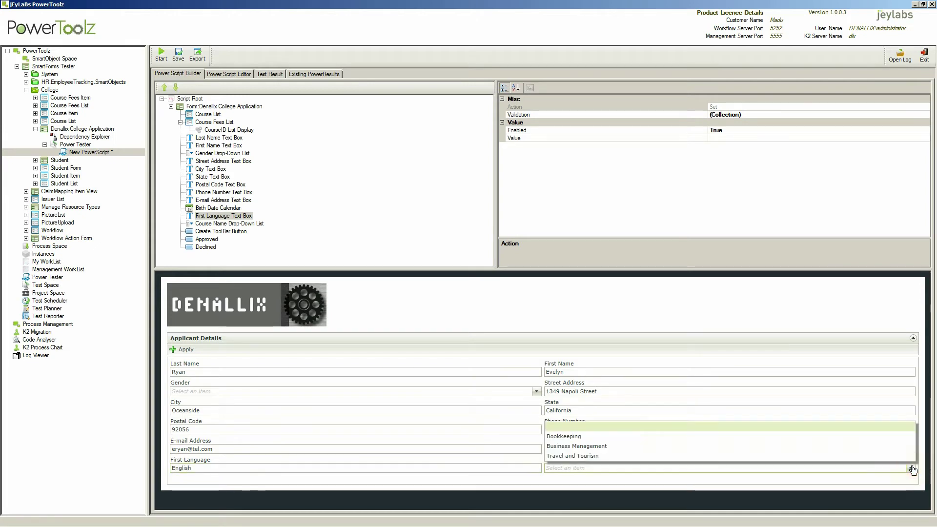
{"action": "left_click", "coordinate": [727, 138]}
{"action": "left_click", "coordinate": [227, 224]}
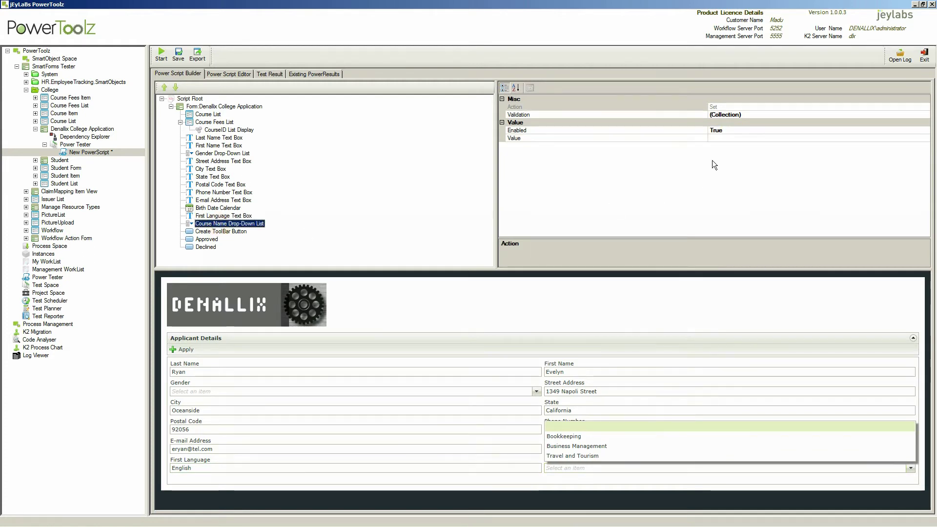
{"action": "left_click", "coordinate": [728, 138]}
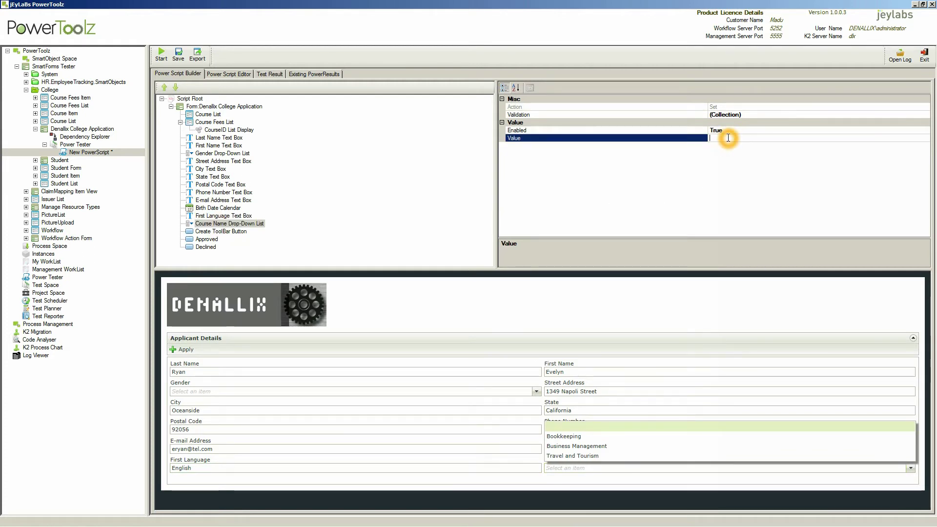
{"action": "type", "text": "Bookkeeping"}
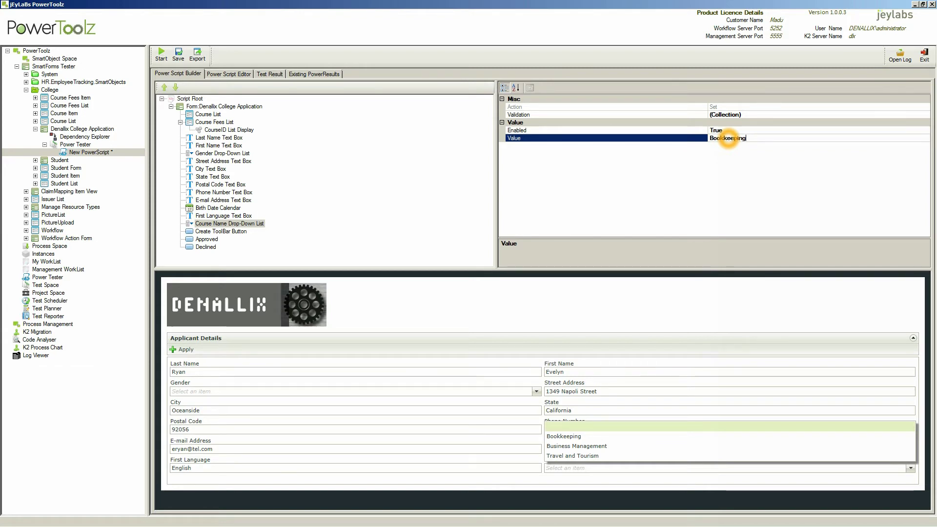
{"action": "left_click", "coordinate": [605, 173]}
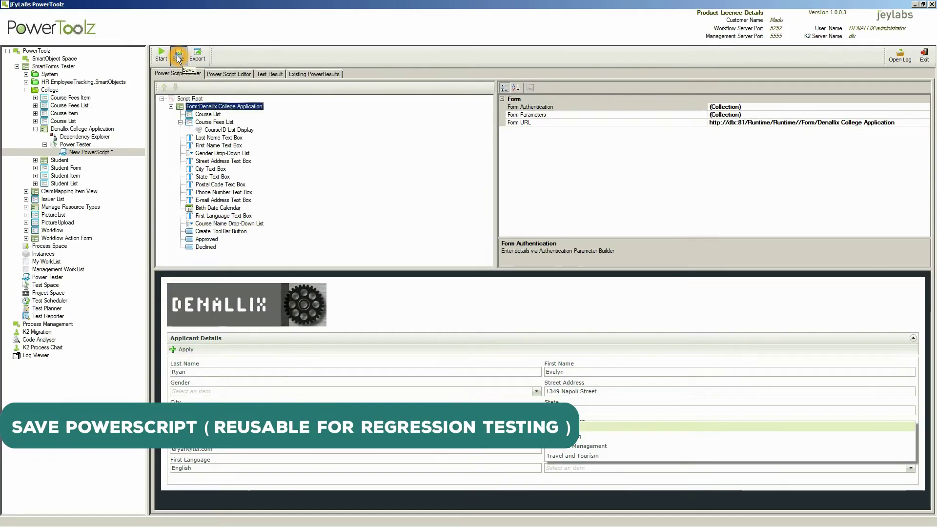
Save the script as SFS_31 and run it, producing a Passed test result.
{"action": "left_click", "coordinate": [178, 68]}
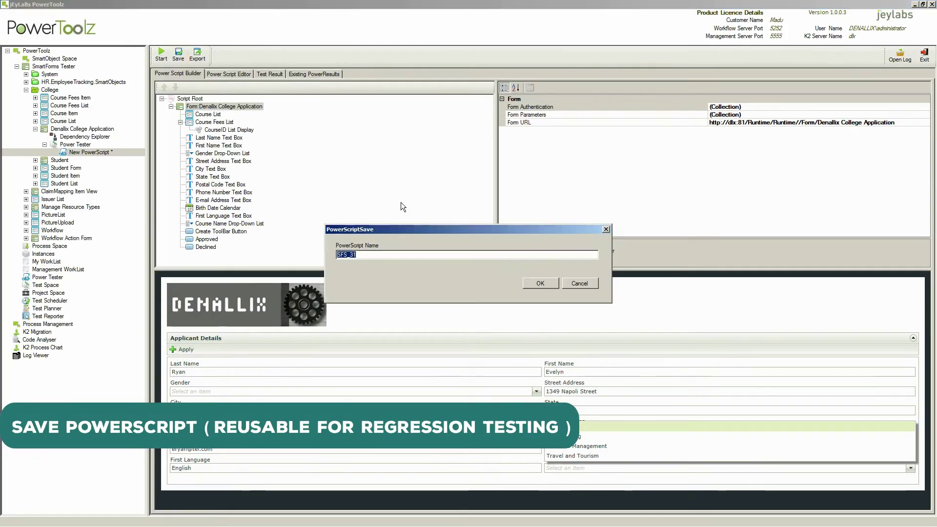
{"action": "left_click", "coordinate": [541, 282]}
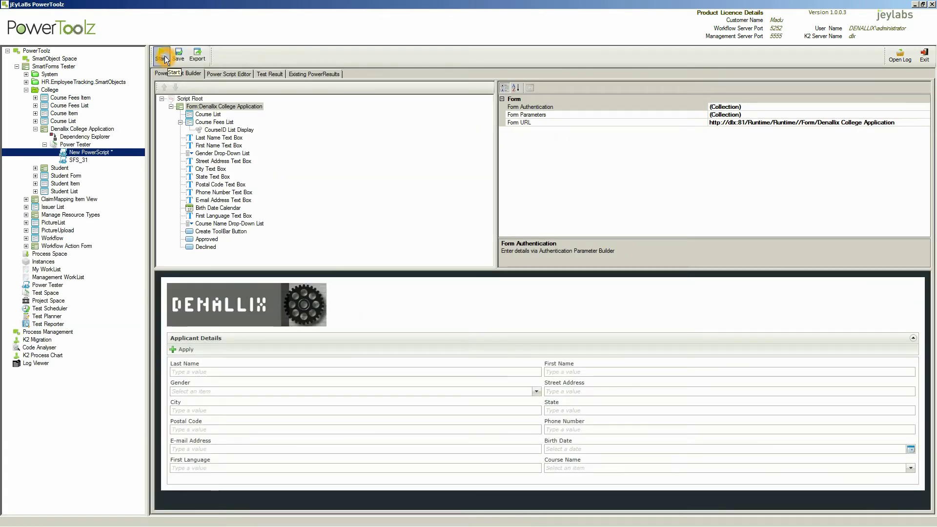
{"action": "left_click", "coordinate": [163, 60]}
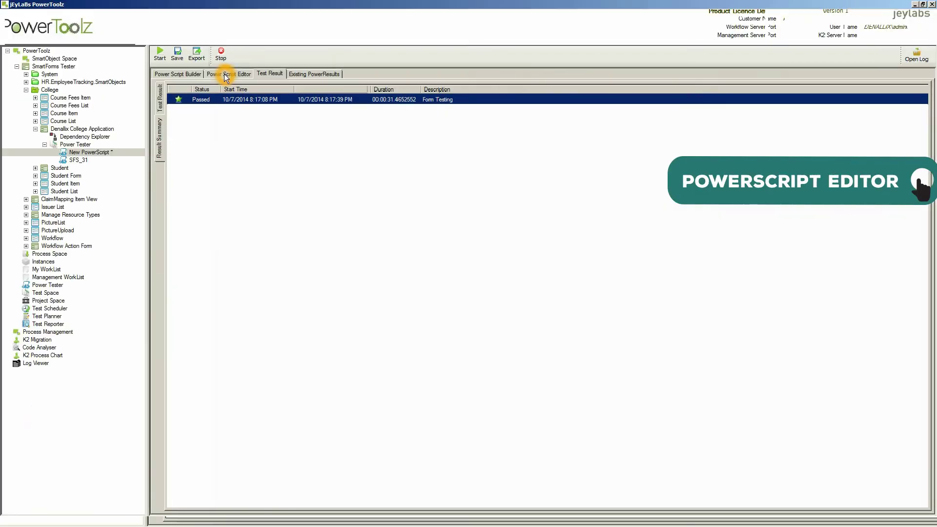
In the script's XML, find the applicant's last-name value and overwrite it with a new name.
{"action": "left_click", "coordinate": [226, 75]}
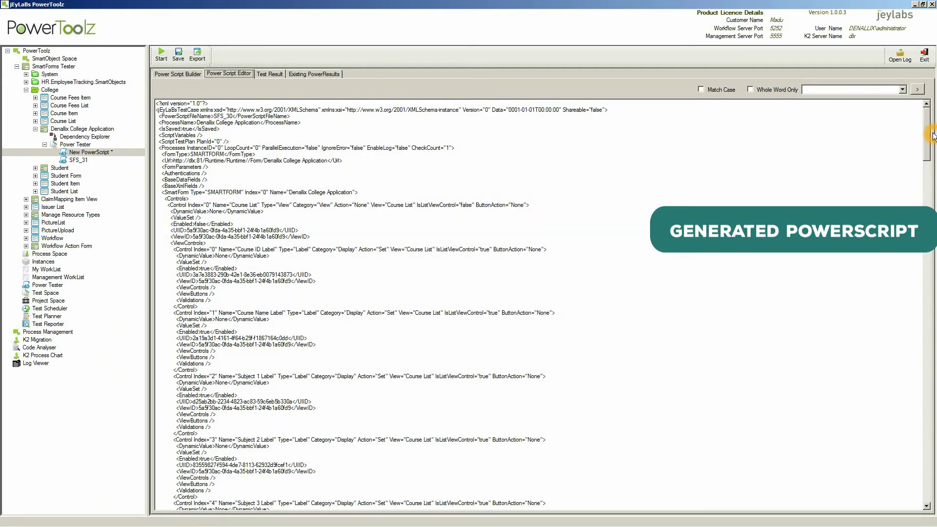
{"action": "left_click_drag", "start_coordinate": [926, 136], "coordinate": [813, 88]}
{"action": "left_click", "coordinate": [813, 88]}
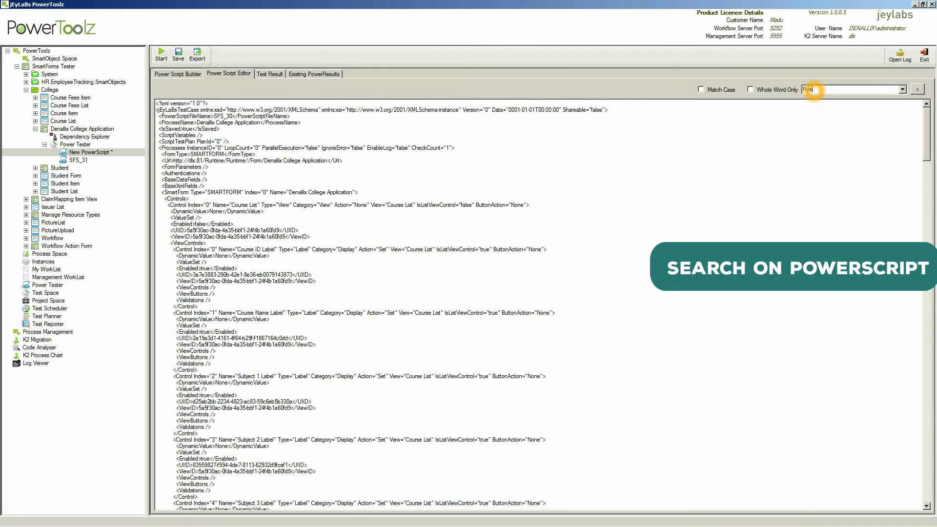
{"action": "left_click", "coordinate": [917, 89]}
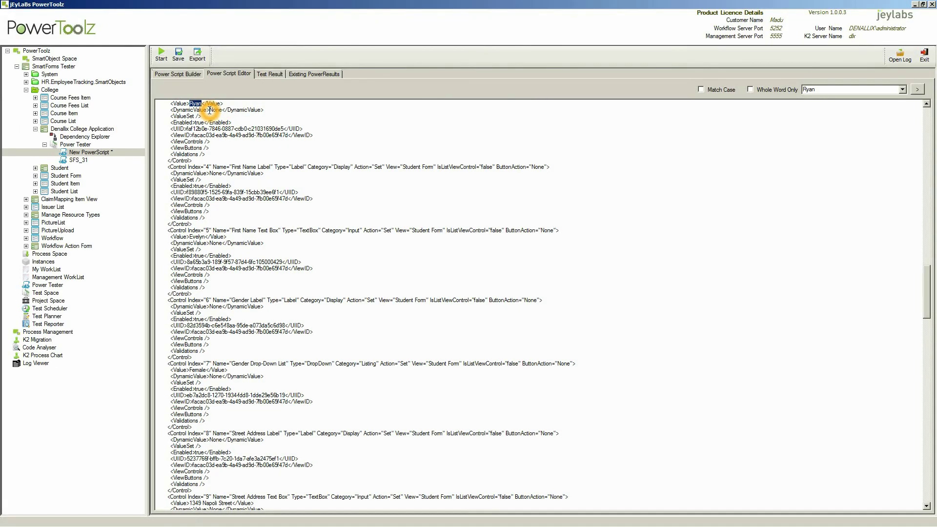
{"action": "type", "text": "Jo"}
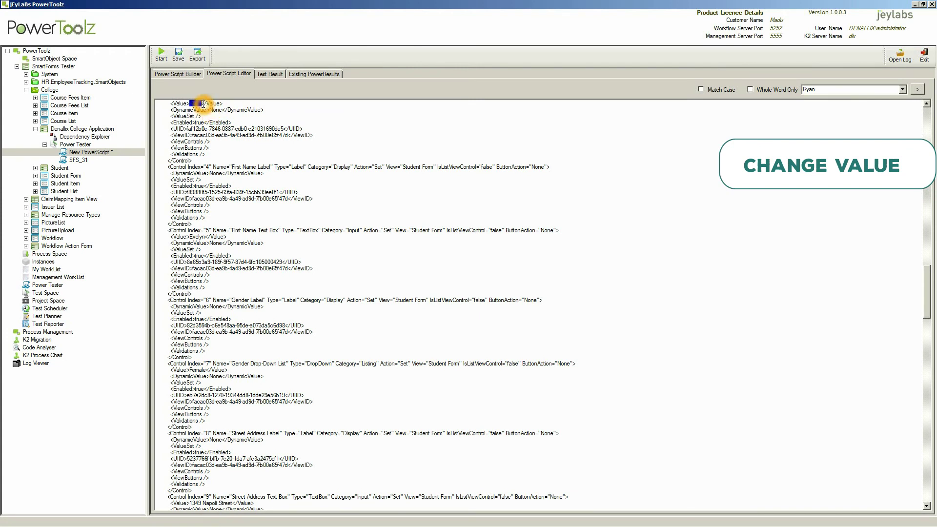
{"action": "scroll", "coordinate": [203, 104], "scroll_direction": "up", "scroll_amount": 1}
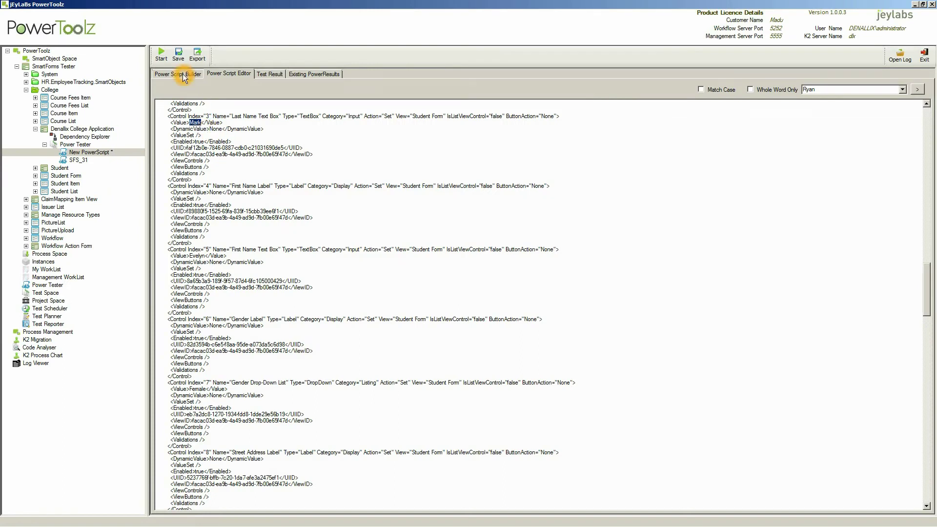
Confirm the Last Name step shows the new name, then save the script as SFS_32.
{"action": "left_click", "coordinate": [184, 75]}
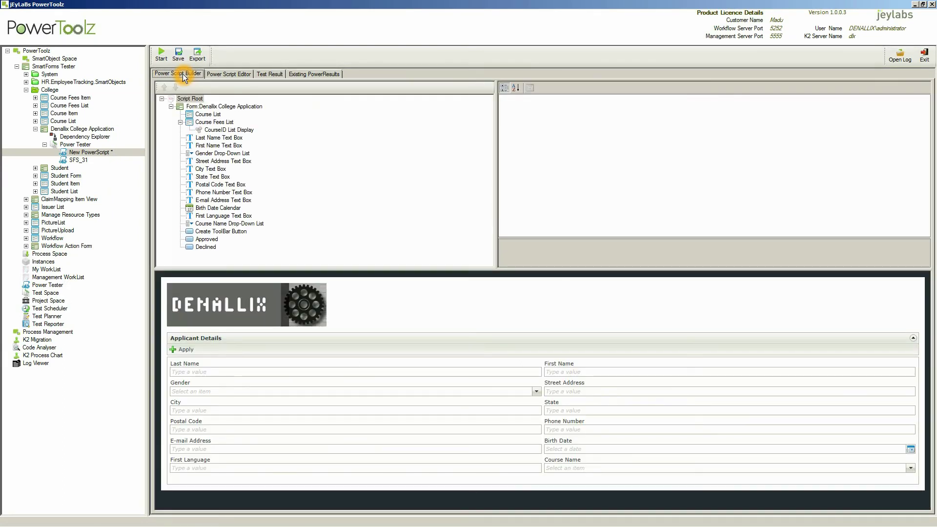
{"action": "left_click", "coordinate": [219, 138]}
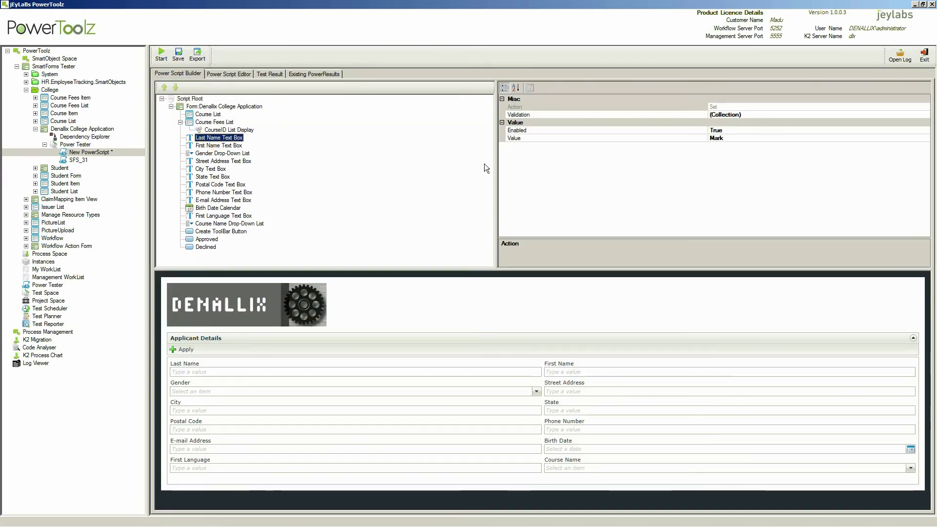
{"action": "left_click", "coordinate": [774, 139]}
{"action": "left_click", "coordinate": [780, 139]}
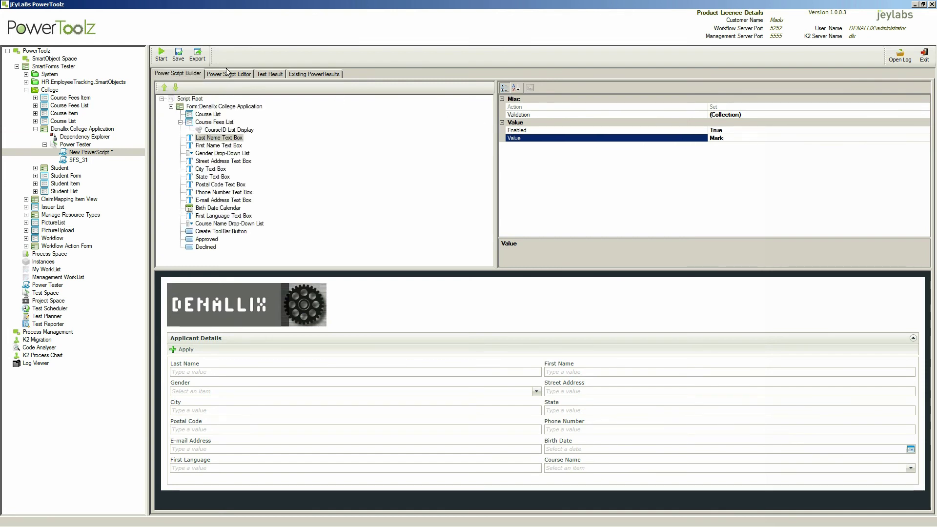
{"action": "left_click", "coordinate": [179, 55]}
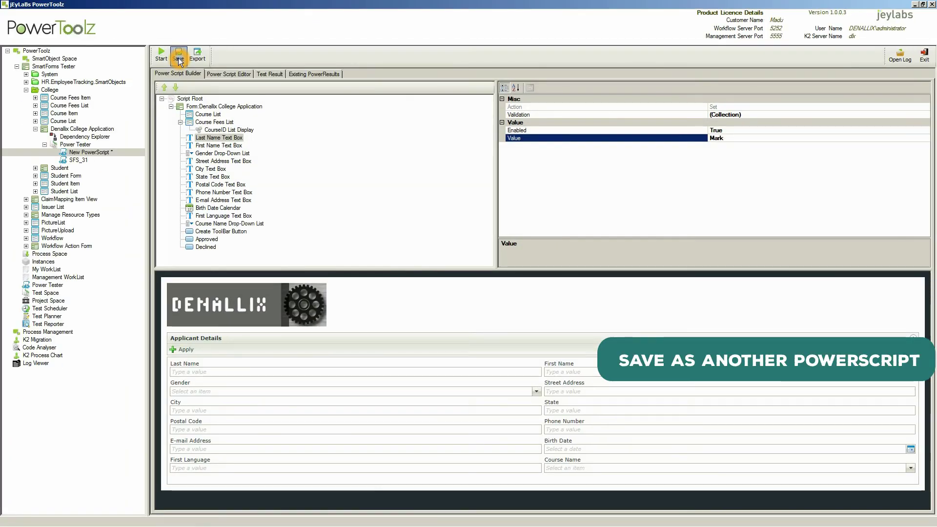
{"action": "left_click", "coordinate": [369, 254]}
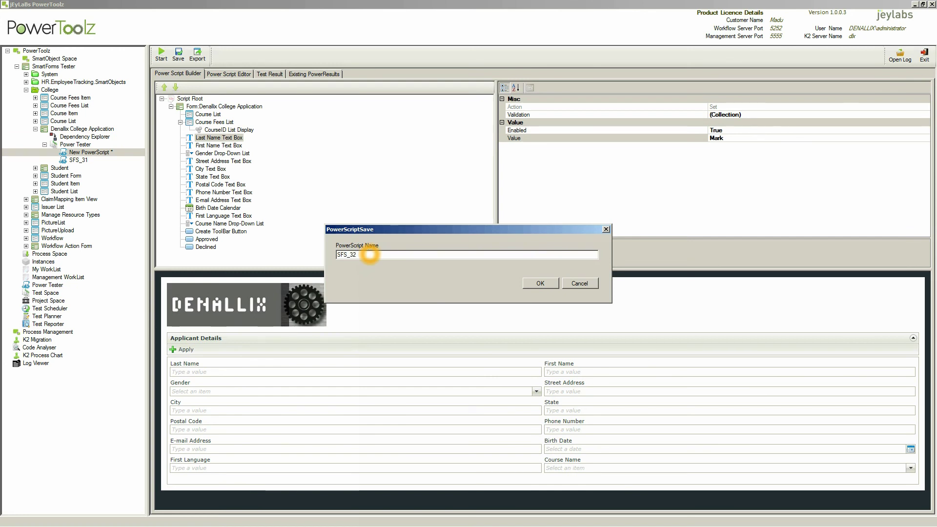
{"action": "left_click", "coordinate": [539, 283]}
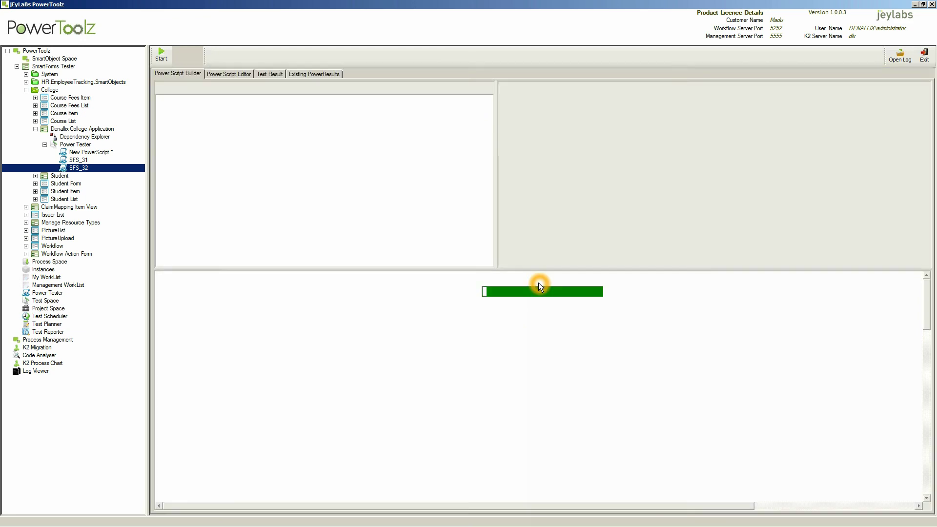